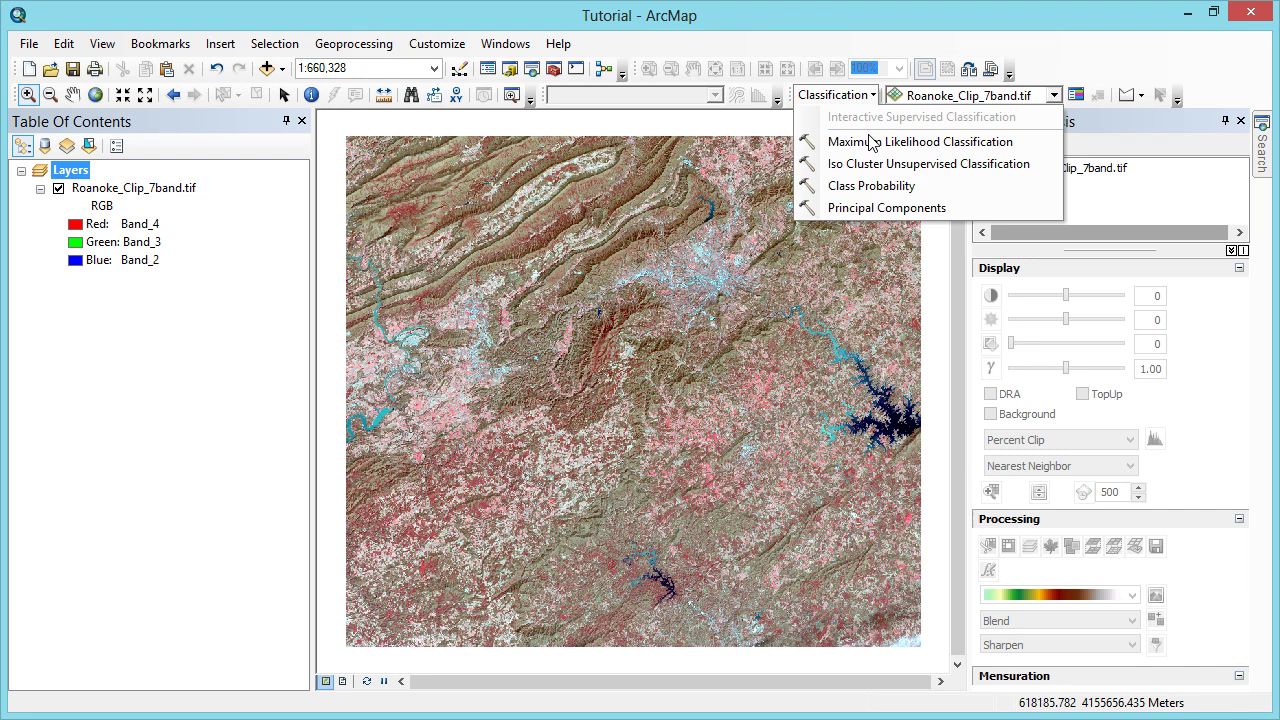
# - Dismiss the classification options without choosing one
pyautogui.click(870, 142)
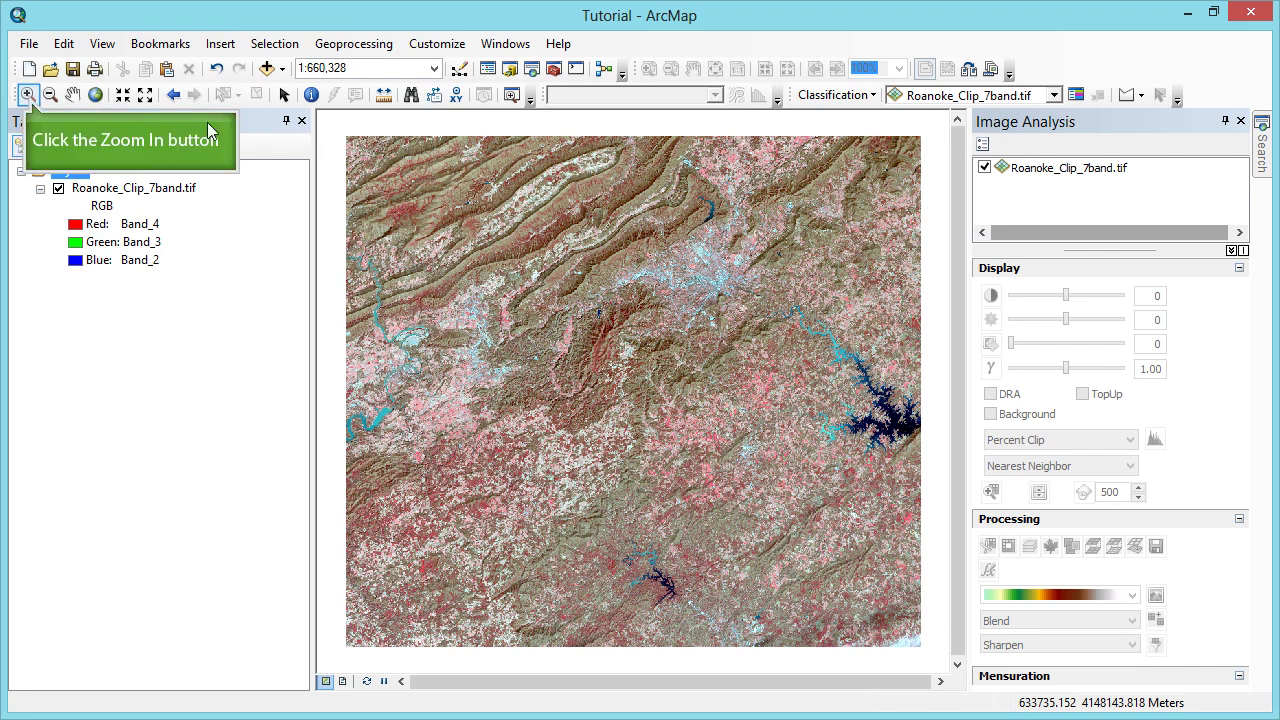
# - Zoom in around the dark-blue lake to about 1:86,793
pyautogui.click(27, 94)
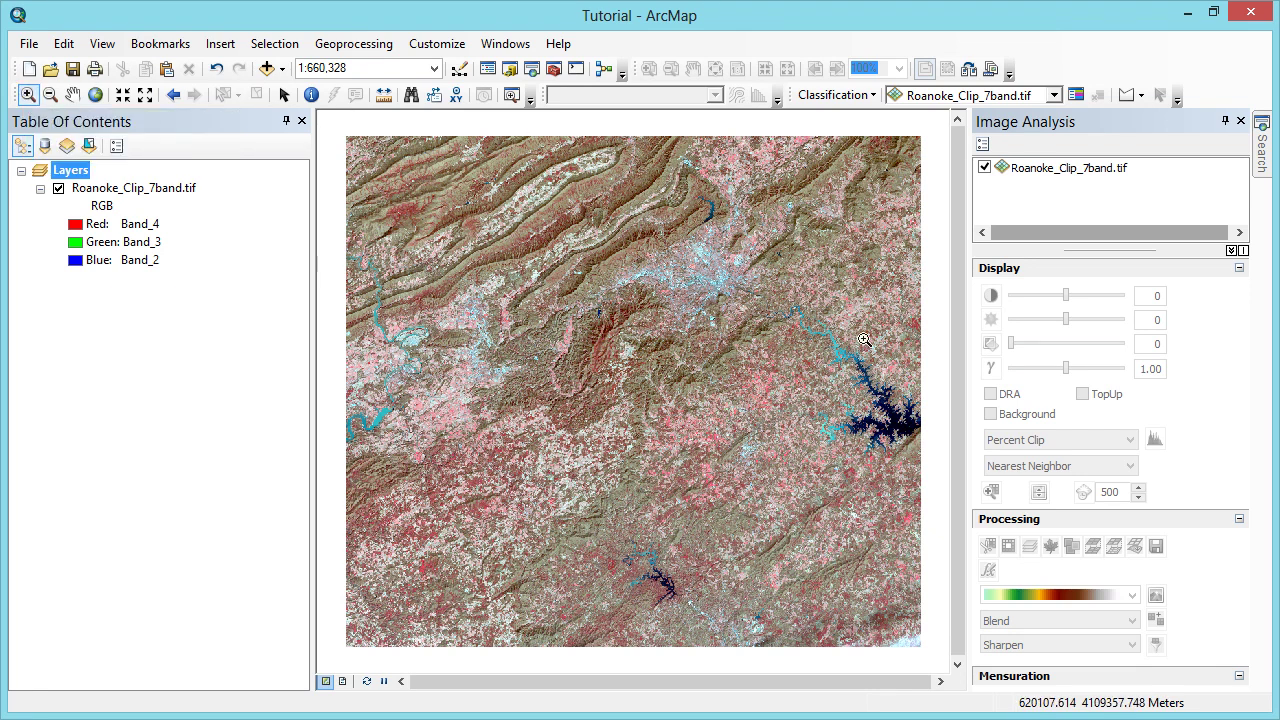
pyautogui.moveTo(867, 376); pyautogui.dragTo(919, 458)
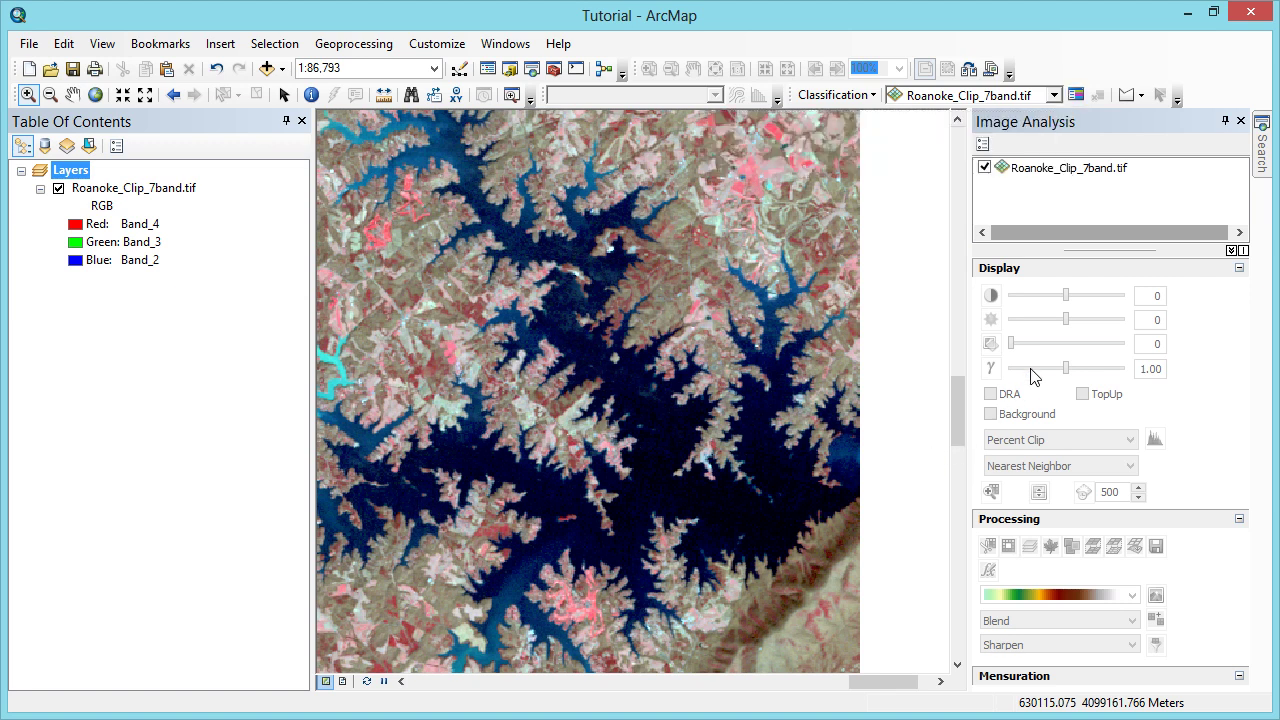
# - Open the Training Sample Manager and set the sample drawing shape to circle
pyautogui.click(1076, 96)
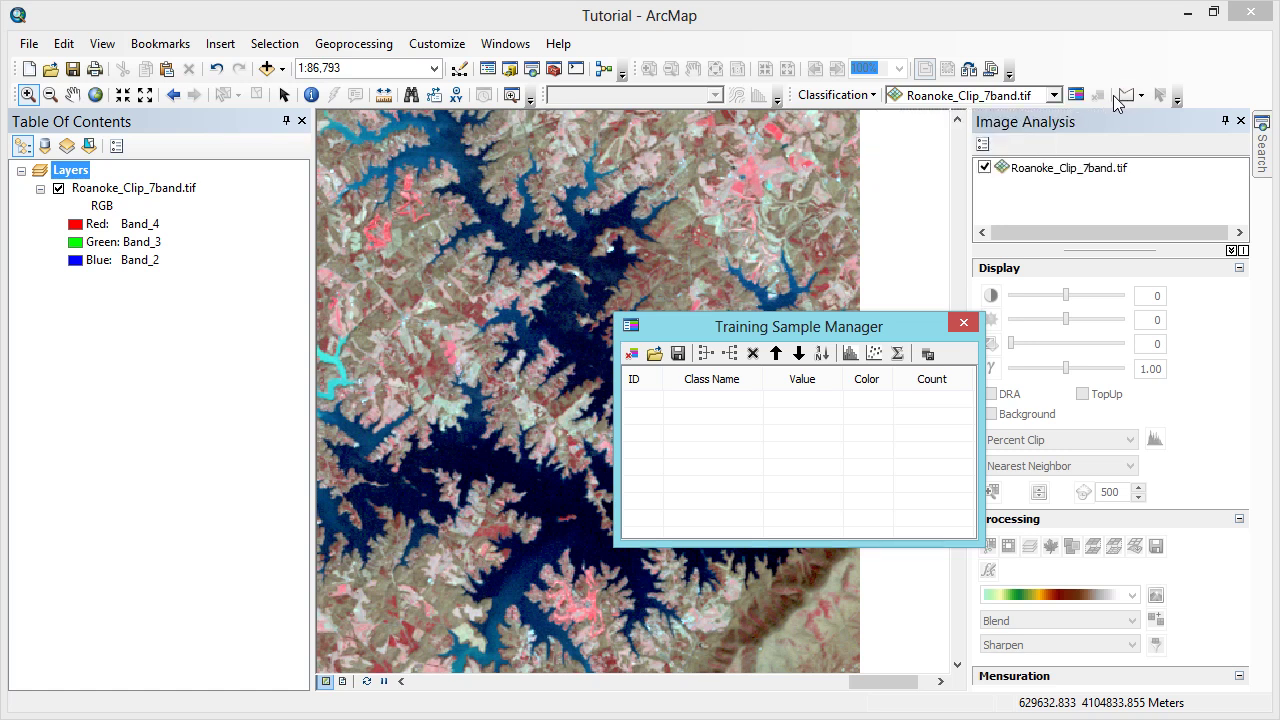
pyautogui.click(1123, 95)
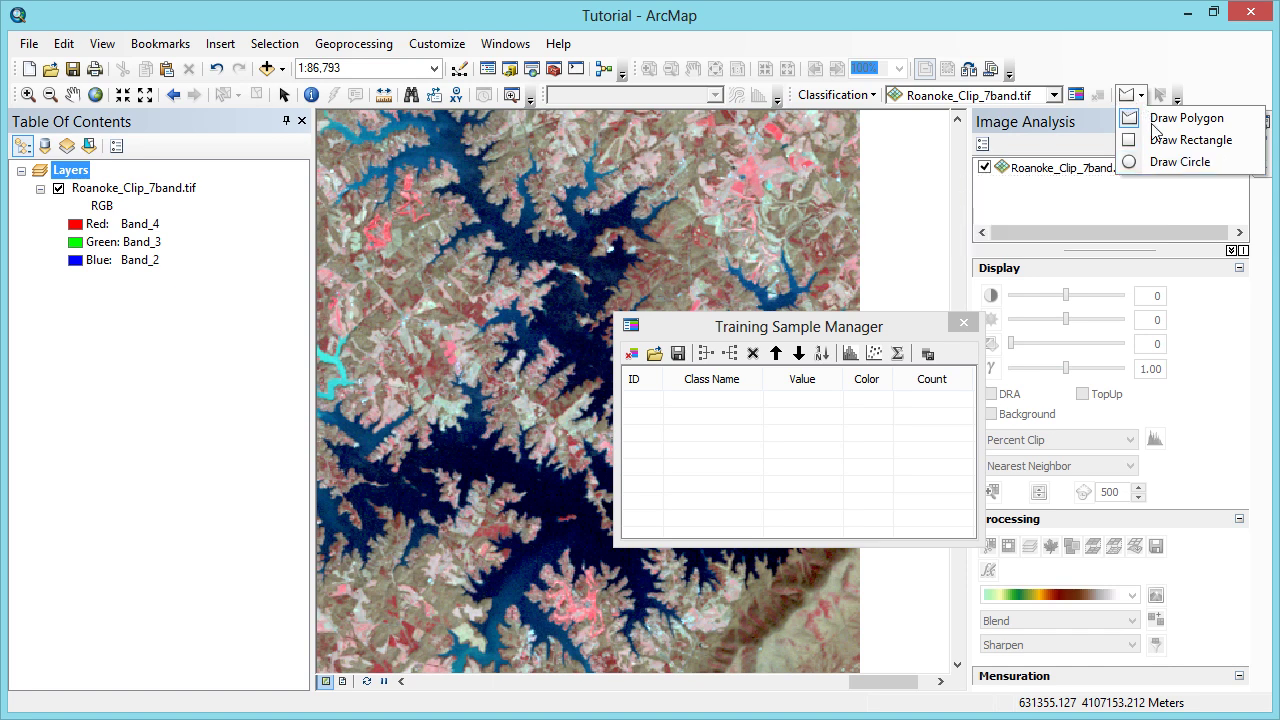
pyautogui.click(1160, 162)
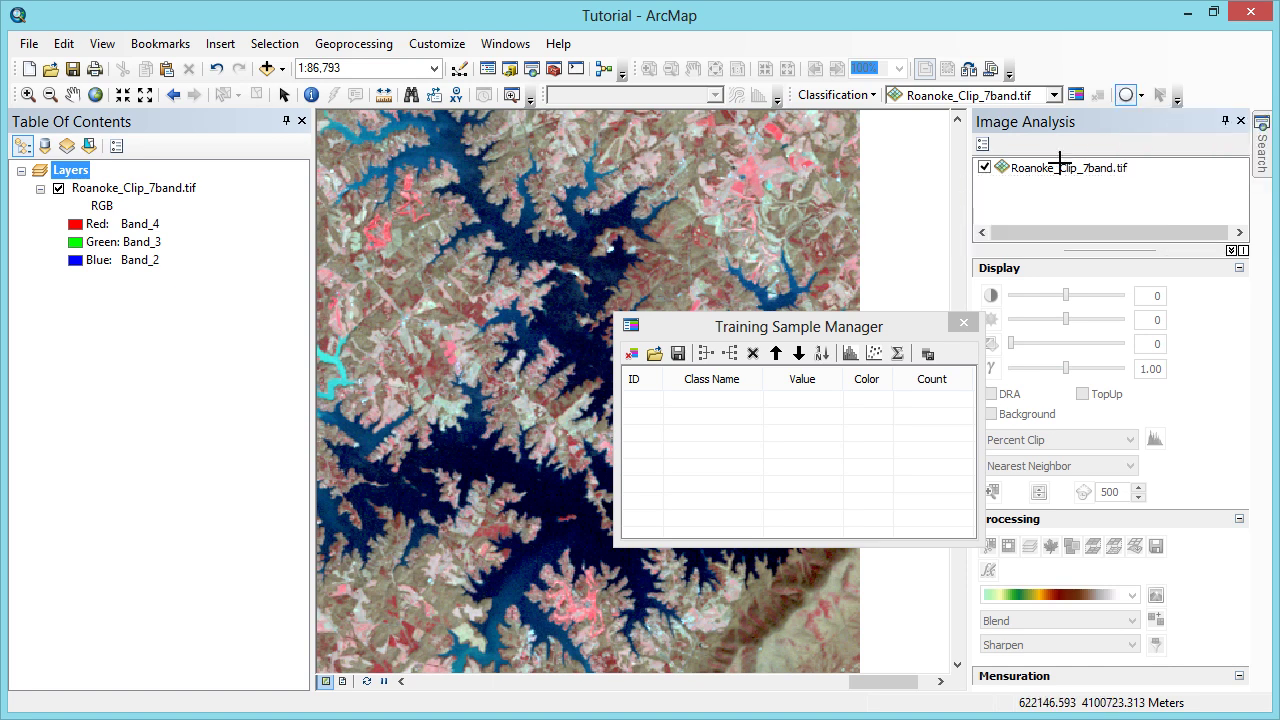
# - Draw a 195-pixel circular sample in the lake and rename its class to Water
pyautogui.click(545, 490)
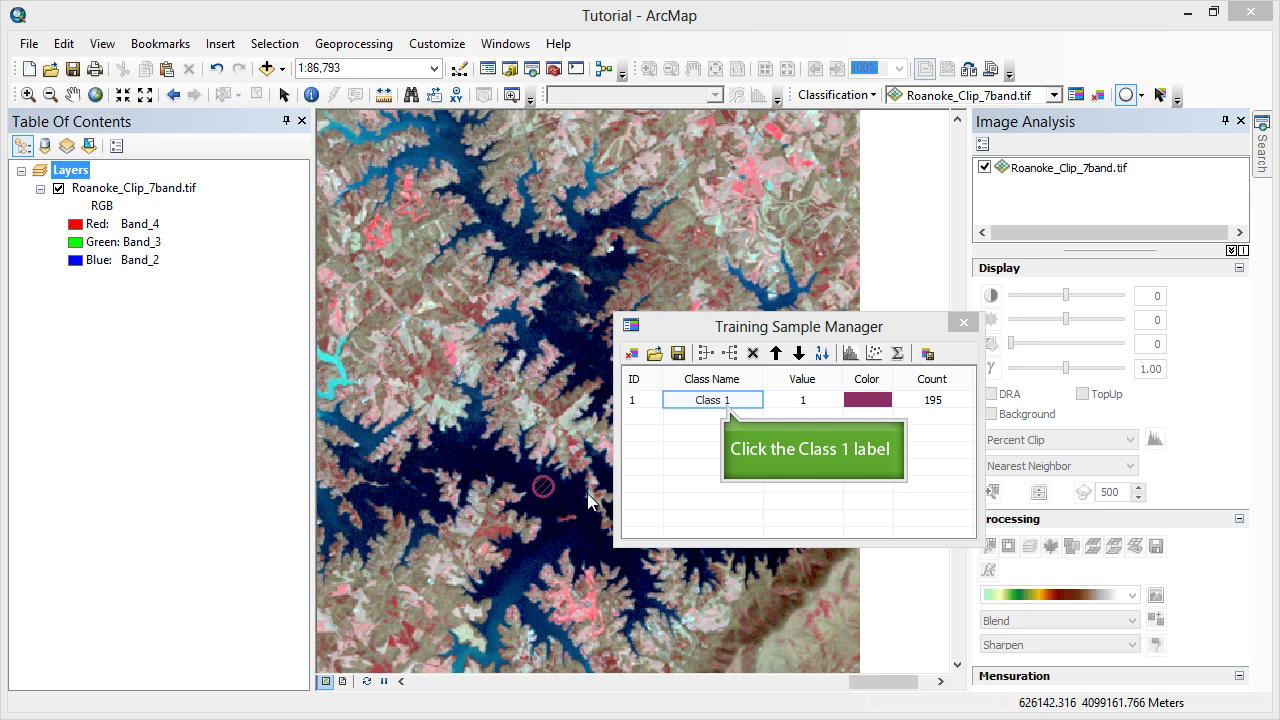
pyautogui.click(721, 402)
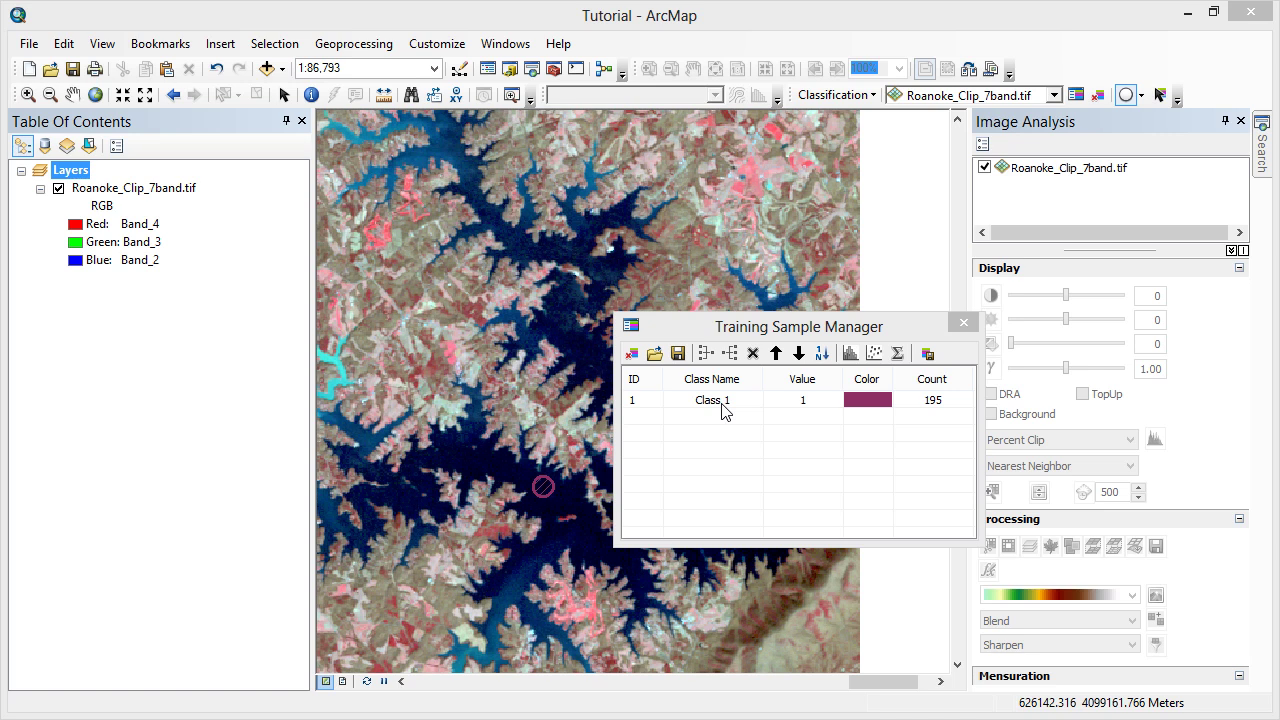
pyautogui.doubleClick(725, 410)
pyautogui.write('Water')
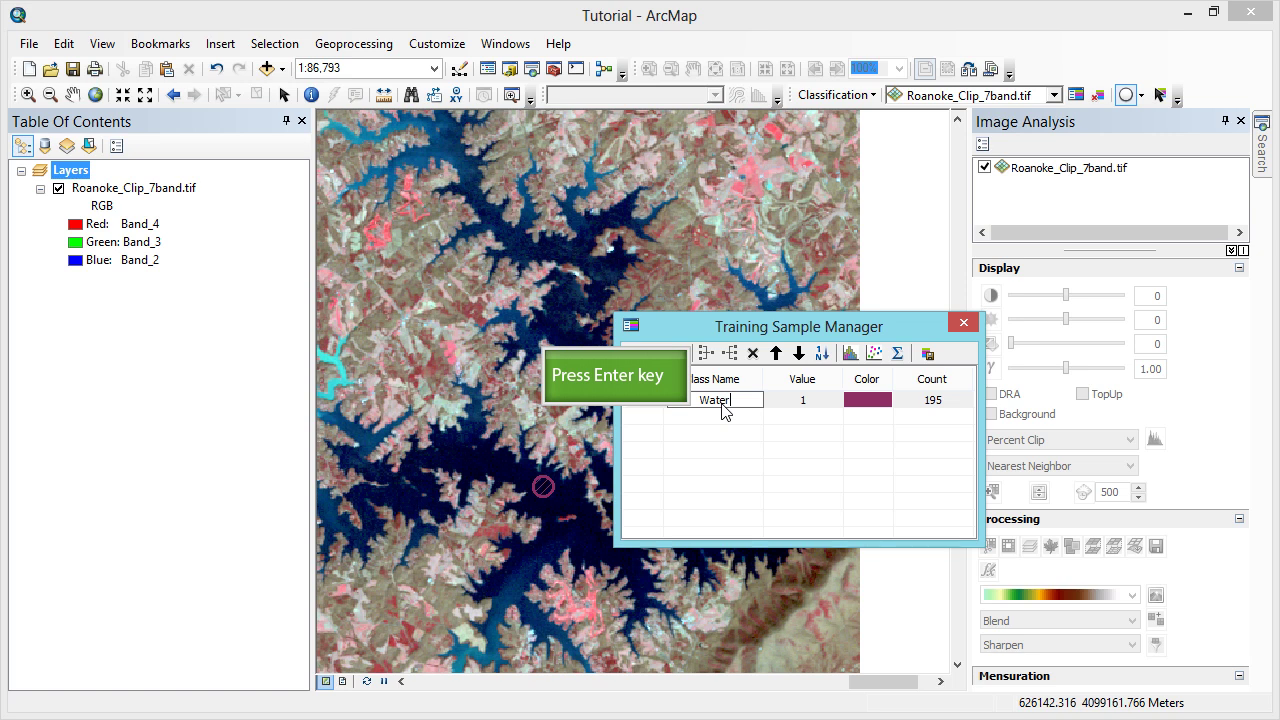
pyautogui.press('Return')
pyautogui.click(72, 94)
# - Pan to the light-blue river, draw a 480-pixel circular Class 2 sample, and select its row
pyautogui.moveTo(375, 144); pyautogui.dragTo(525, 446)
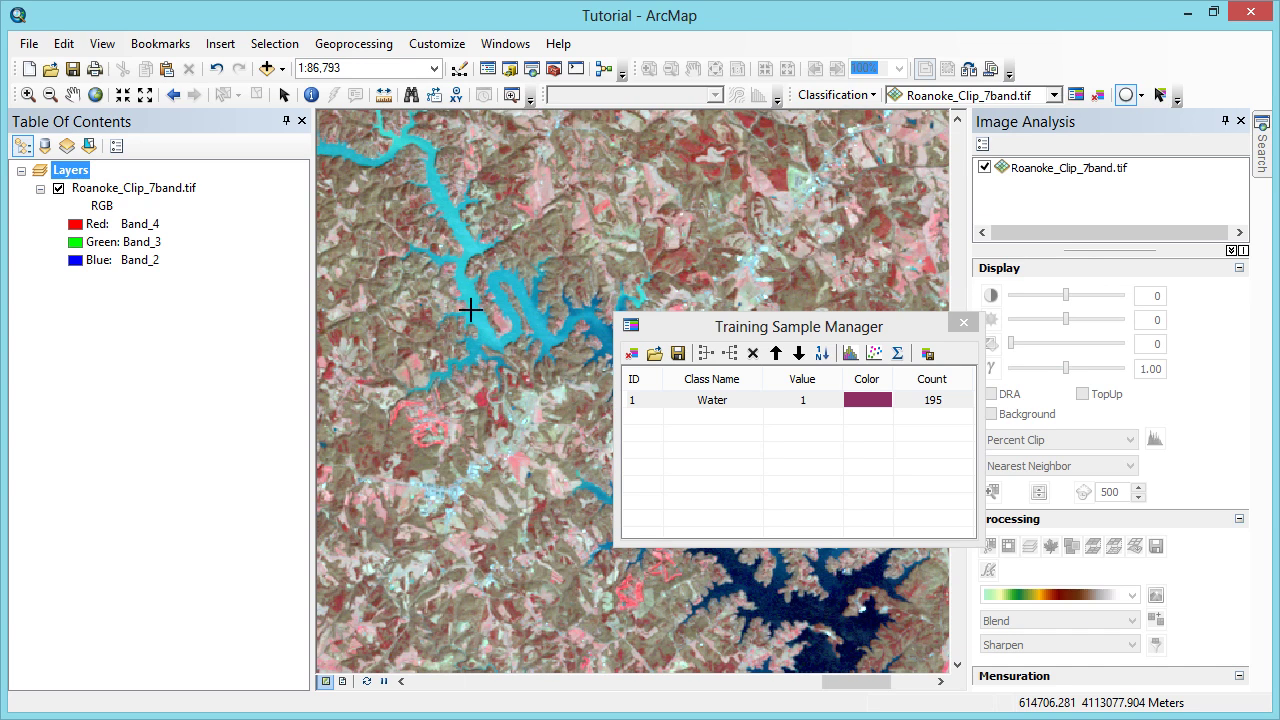
pyautogui.moveTo(471, 306); pyautogui.dragTo(486, 314)
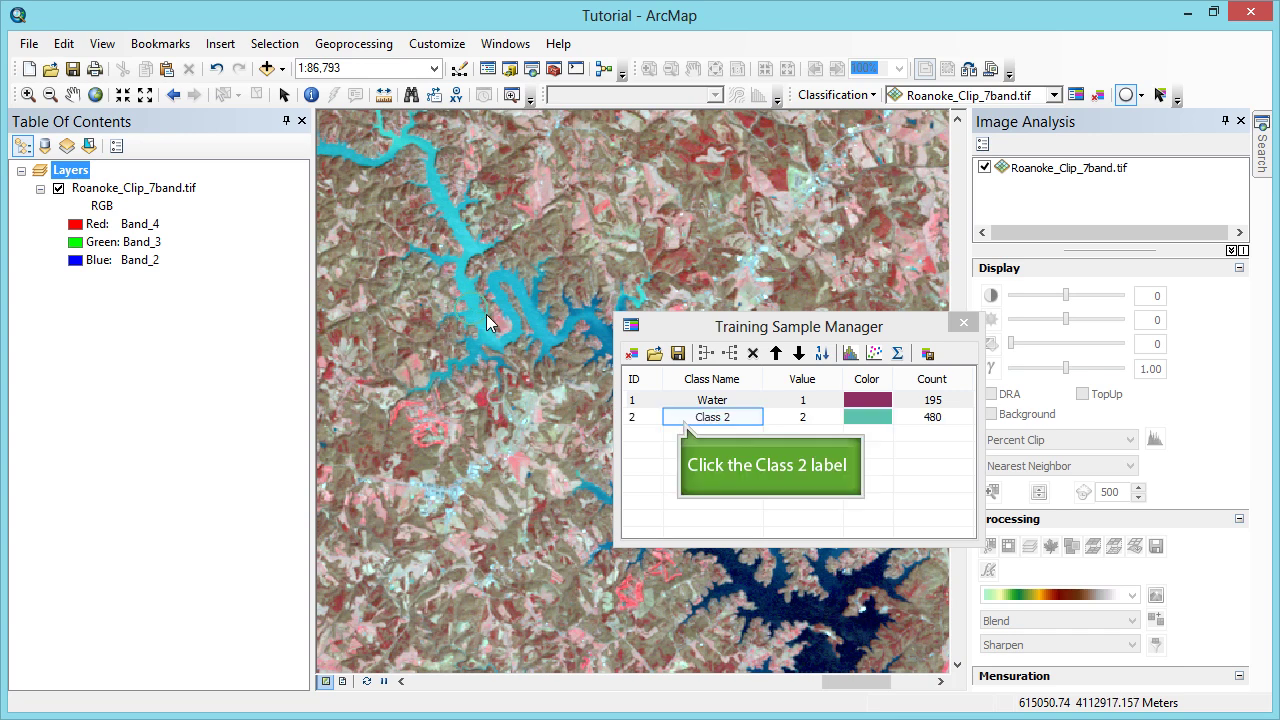
pyautogui.click(678, 424)
pyautogui.click(678, 424)
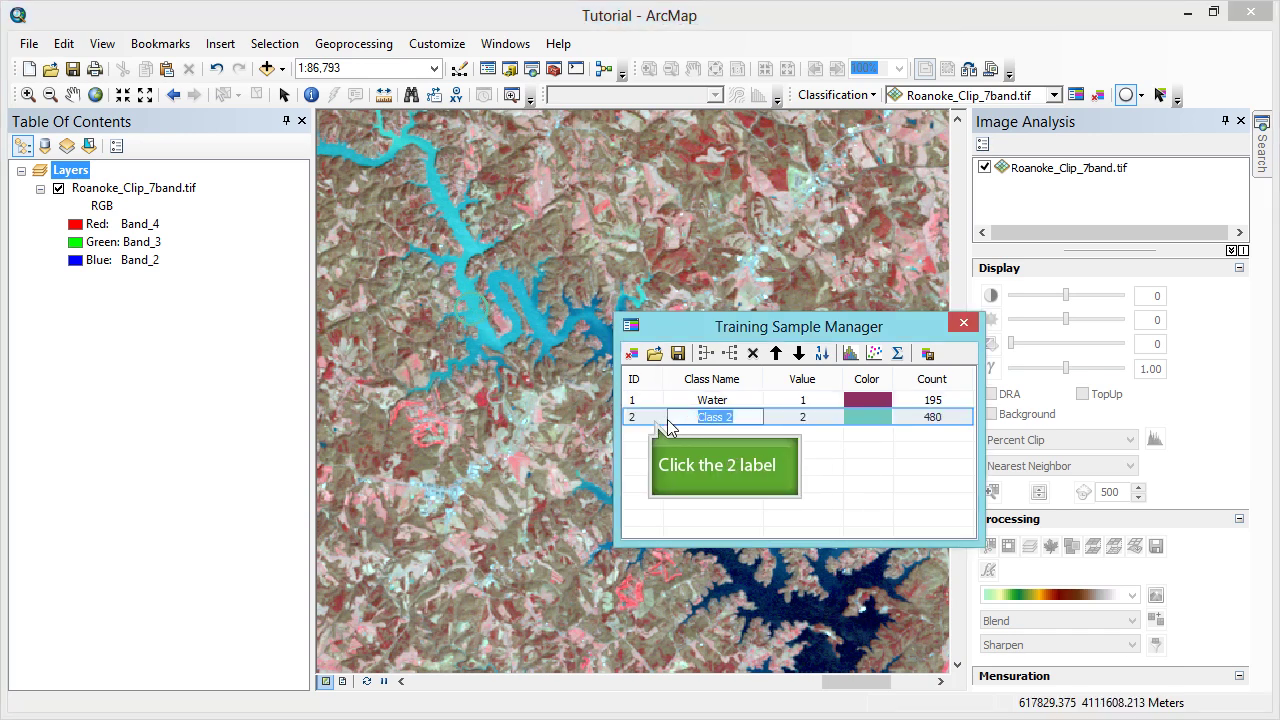
pyautogui.click(650, 427)
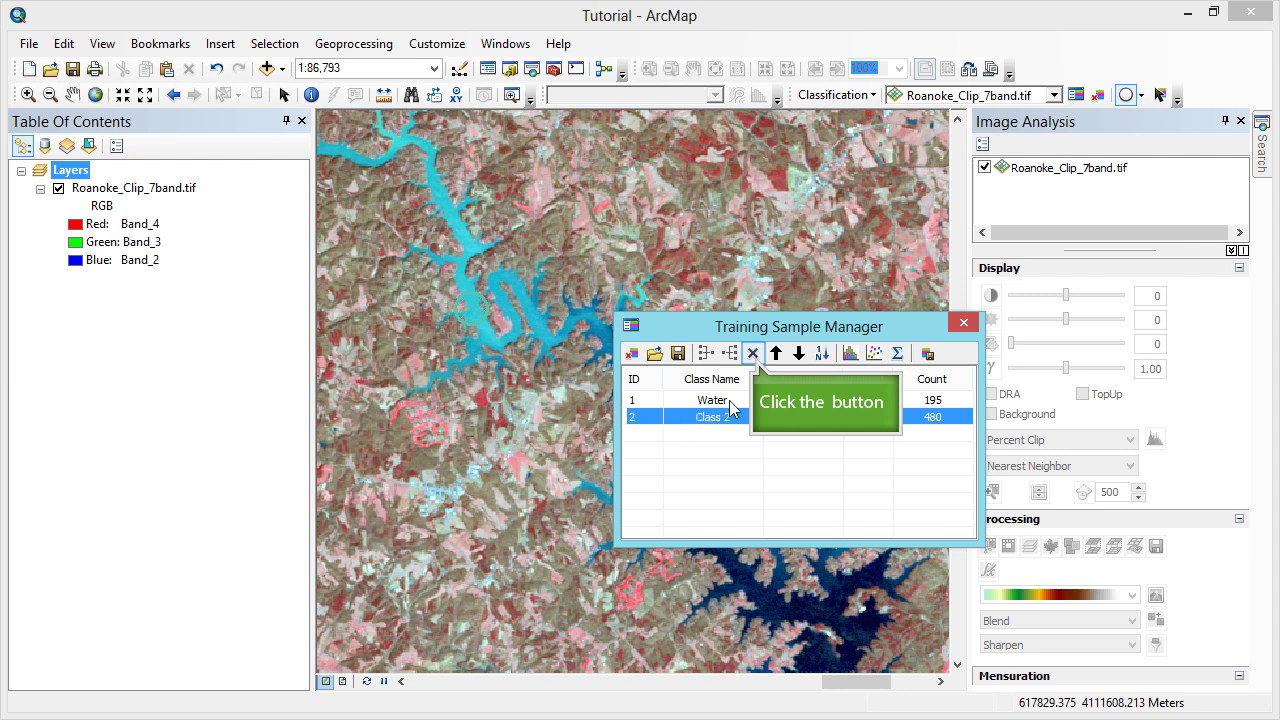
# - Delete the oversized 480-pixel Class 2 training sample
pyautogui.click(752, 356)
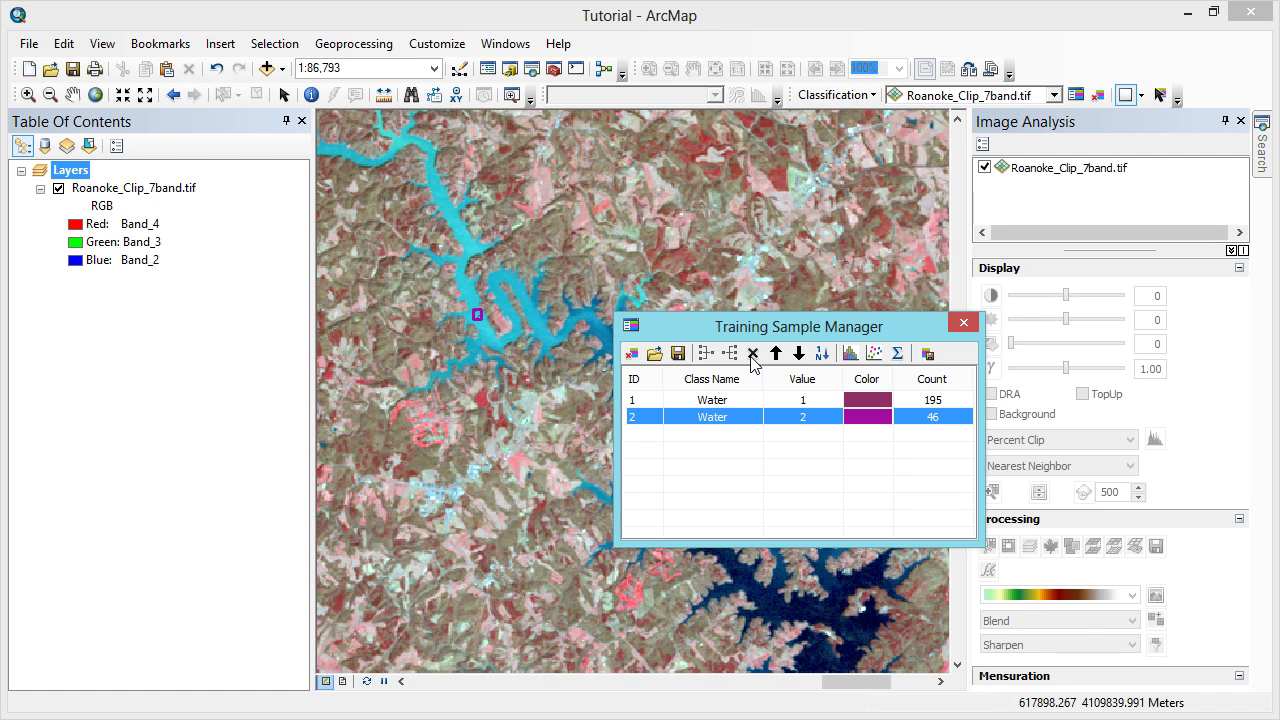
# - Set the first Water sample's colour to light blue
pyautogui.click(861, 399)
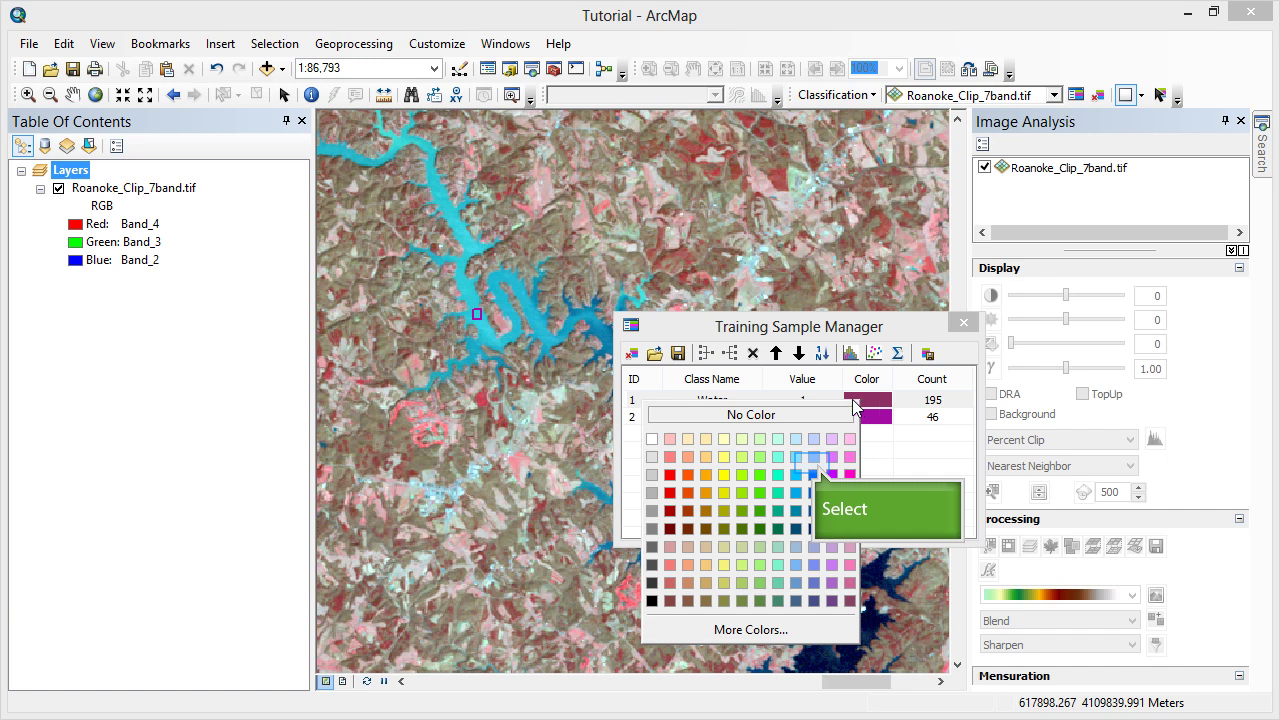
pyautogui.click(812, 459)
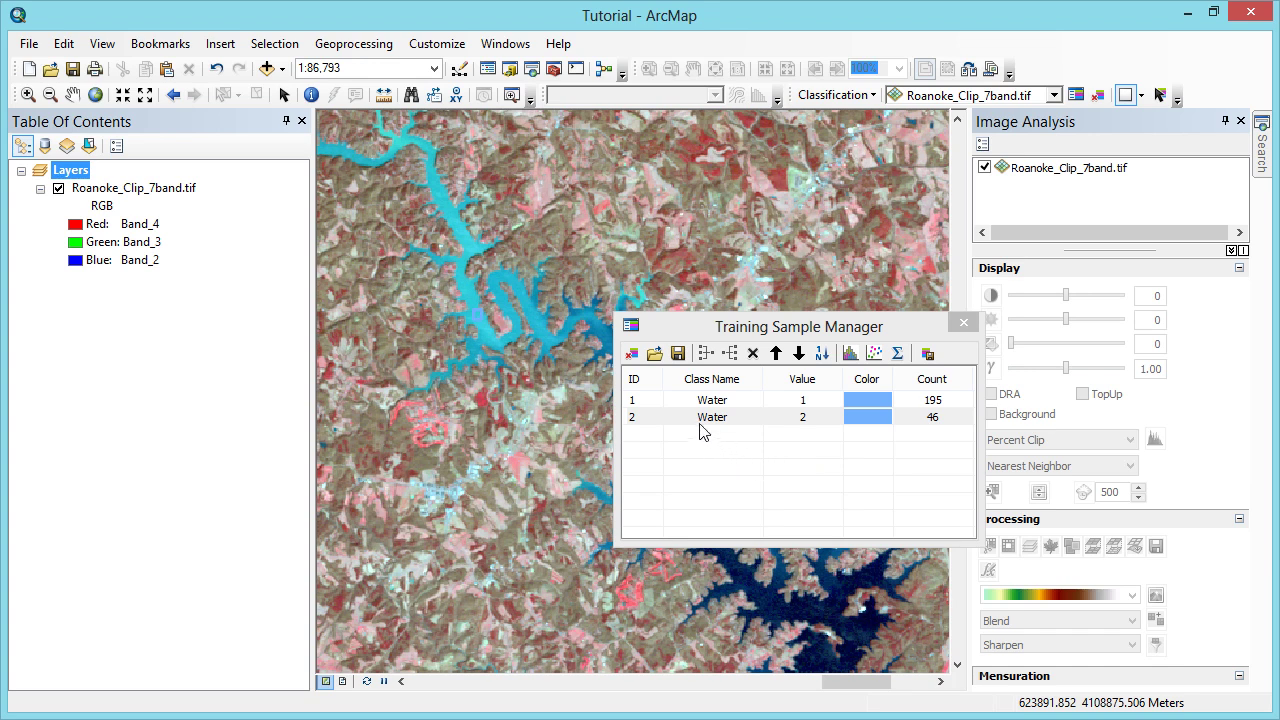
# - Start saving the 17 training samples to a file
pyautogui.click(678, 353)
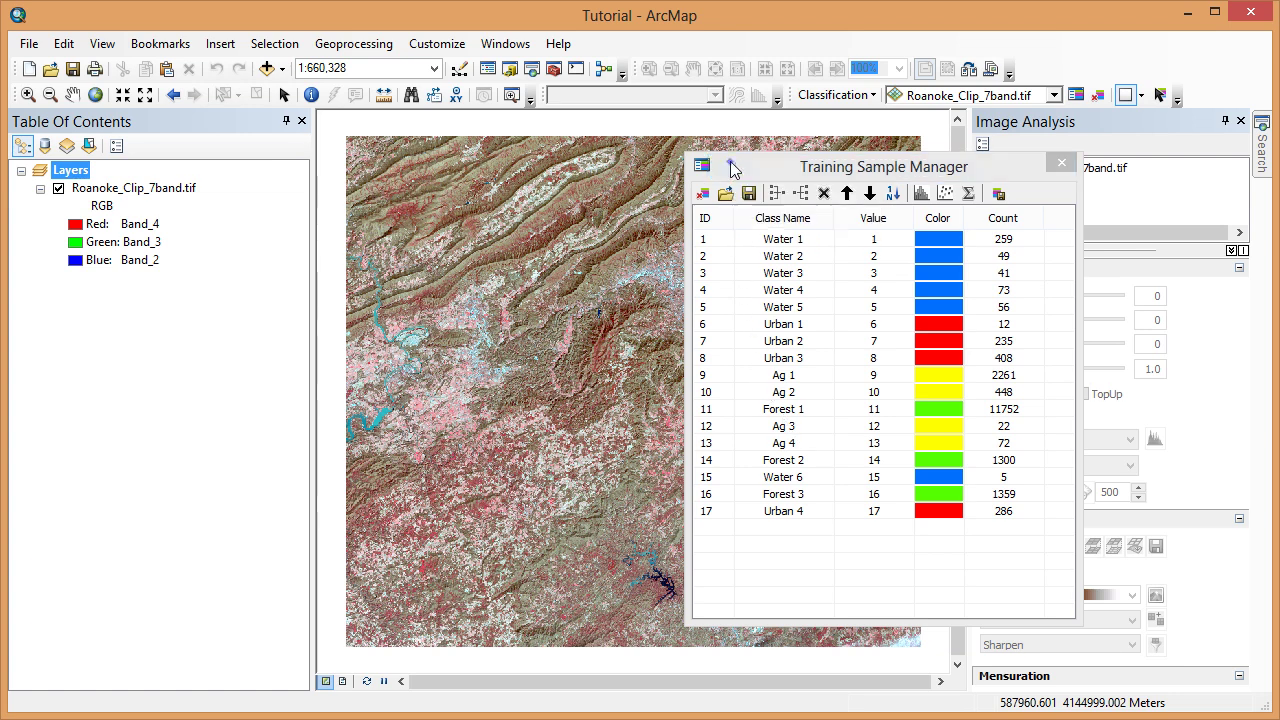
# - Select Water 1 through Water 5 in the training sample list
pyautogui.click(734, 168)
pyautogui.click(732, 168)
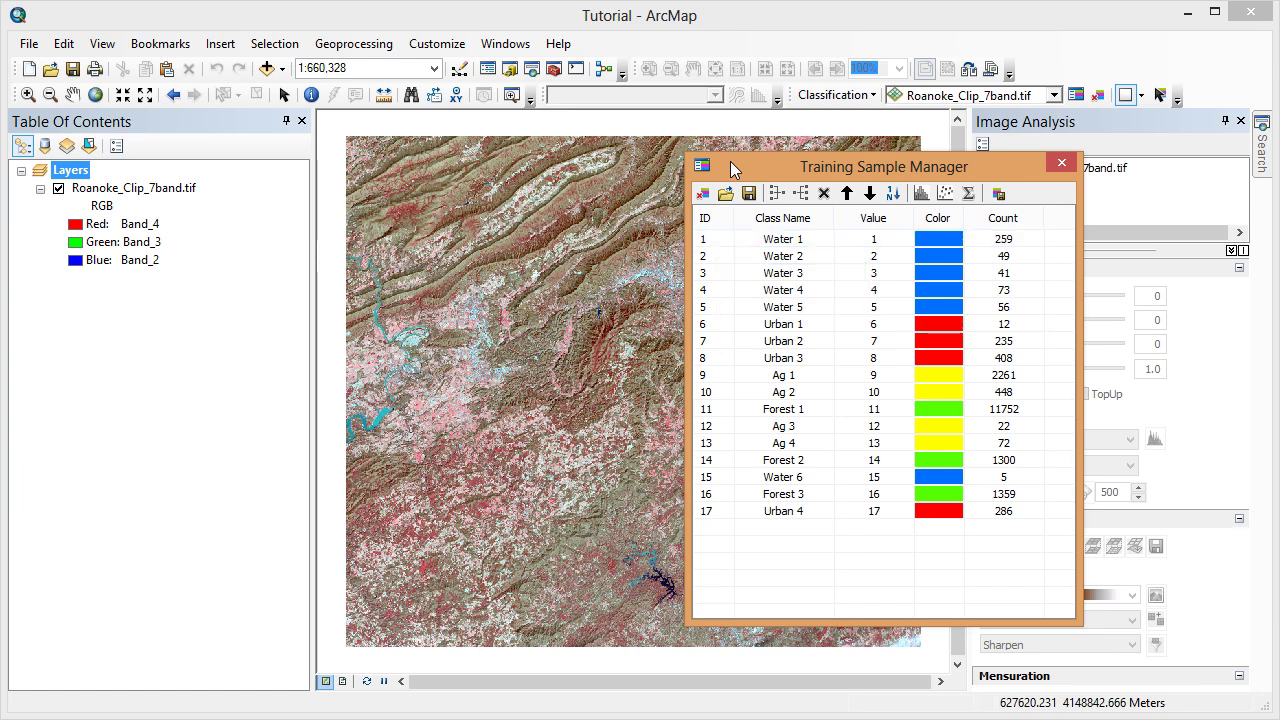
pyautogui.click(719, 244)
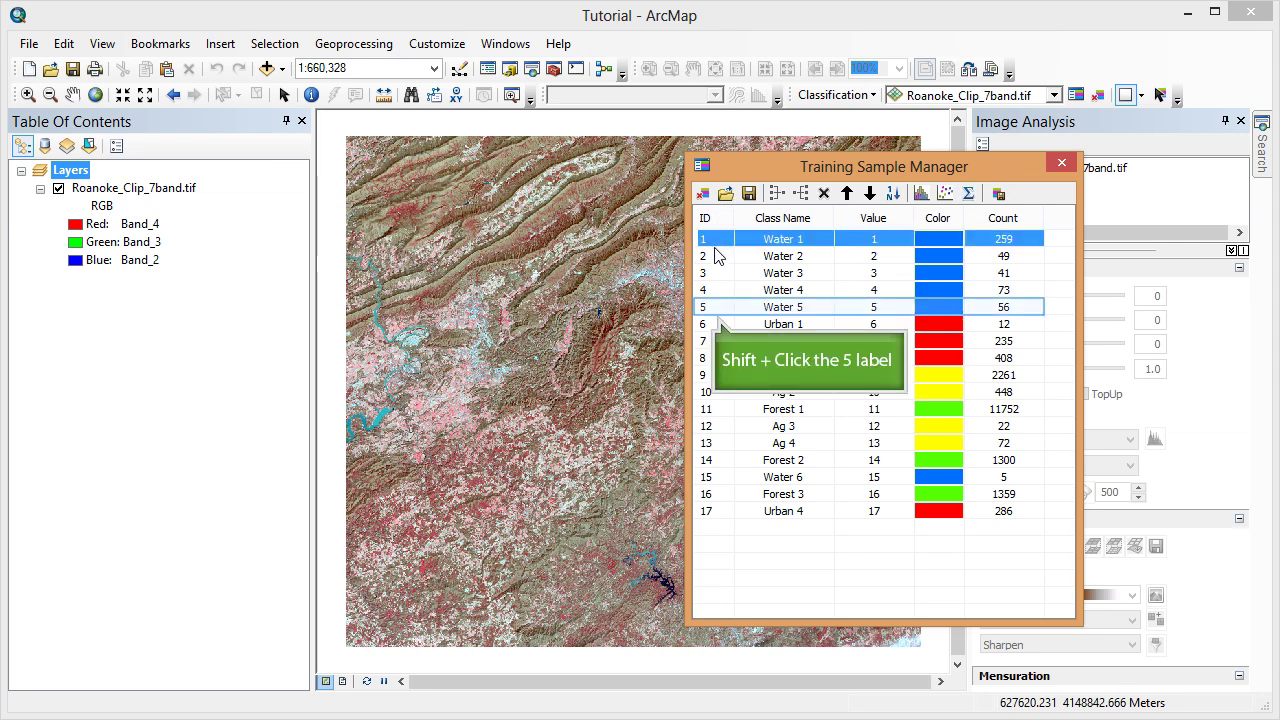
pyautogui.keyDown('shift'); pyautogui.click(712, 313); pyautogui.keyUp('shift')
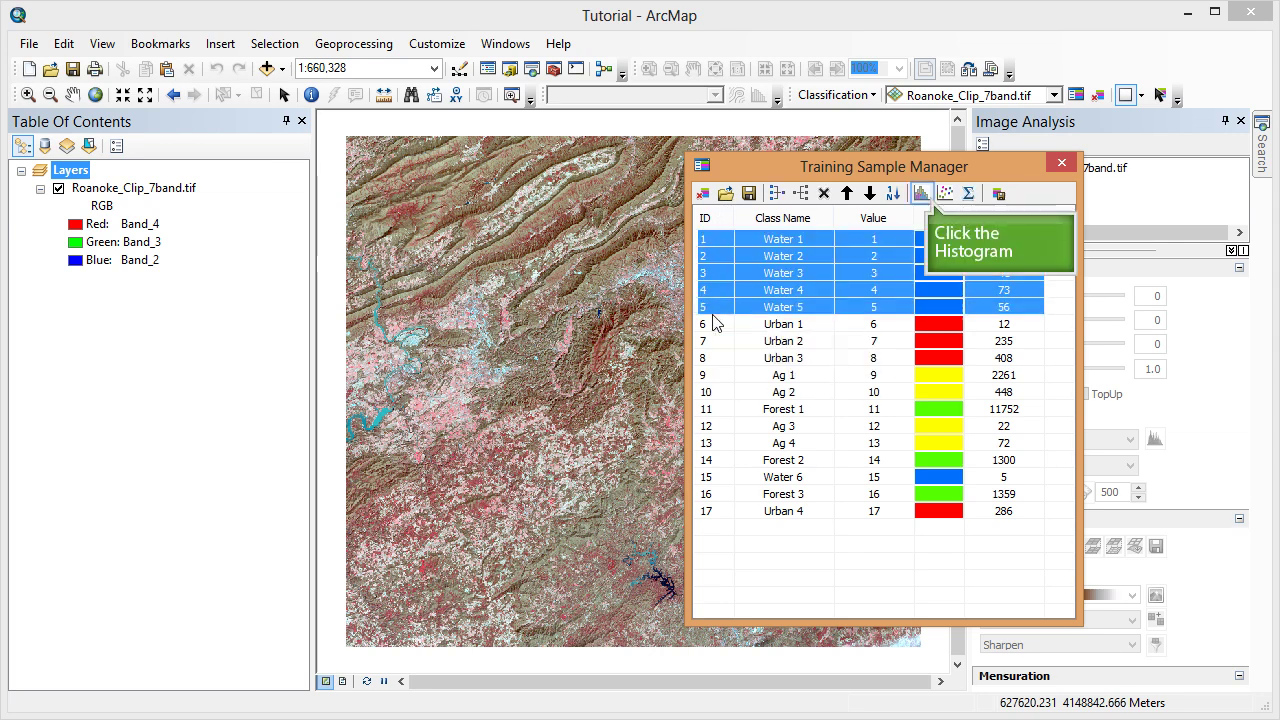
# - Show Band_1–Band_4 histograms for Water 1–5 and widen the Histograms panel
pyautogui.click(921, 194)
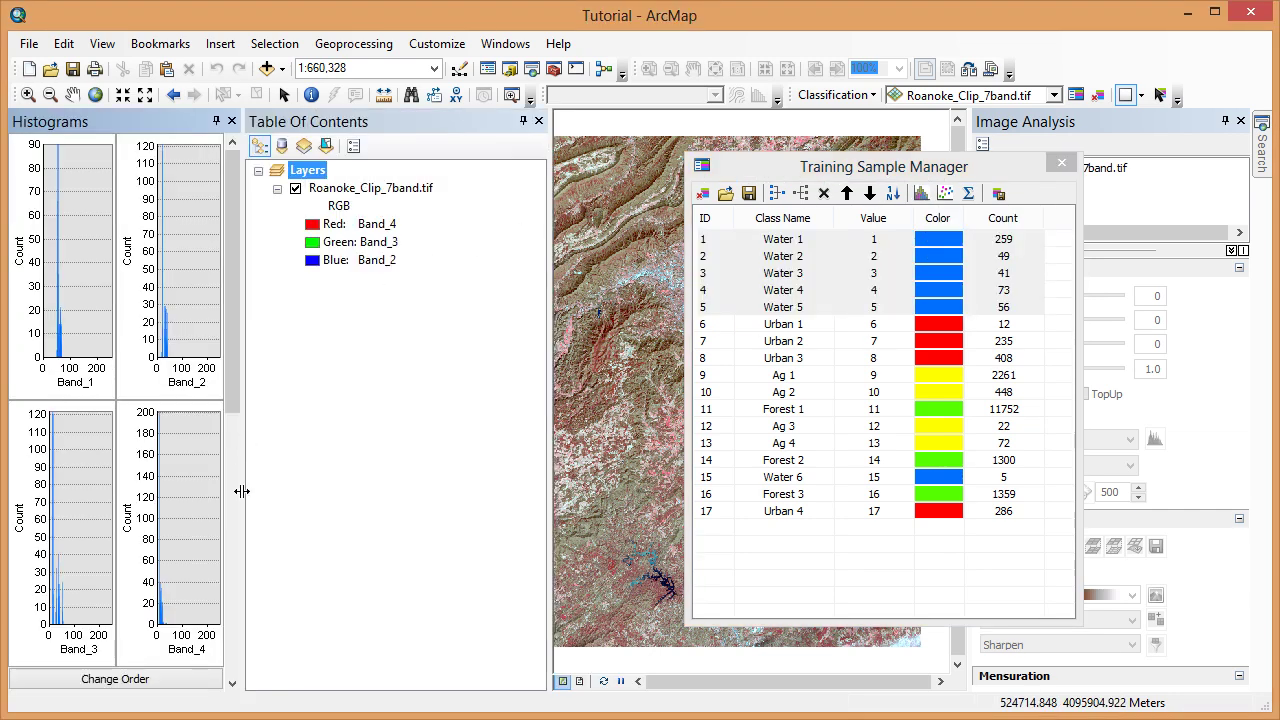
pyautogui.moveTo(241, 491); pyautogui.dragTo(420, 506)
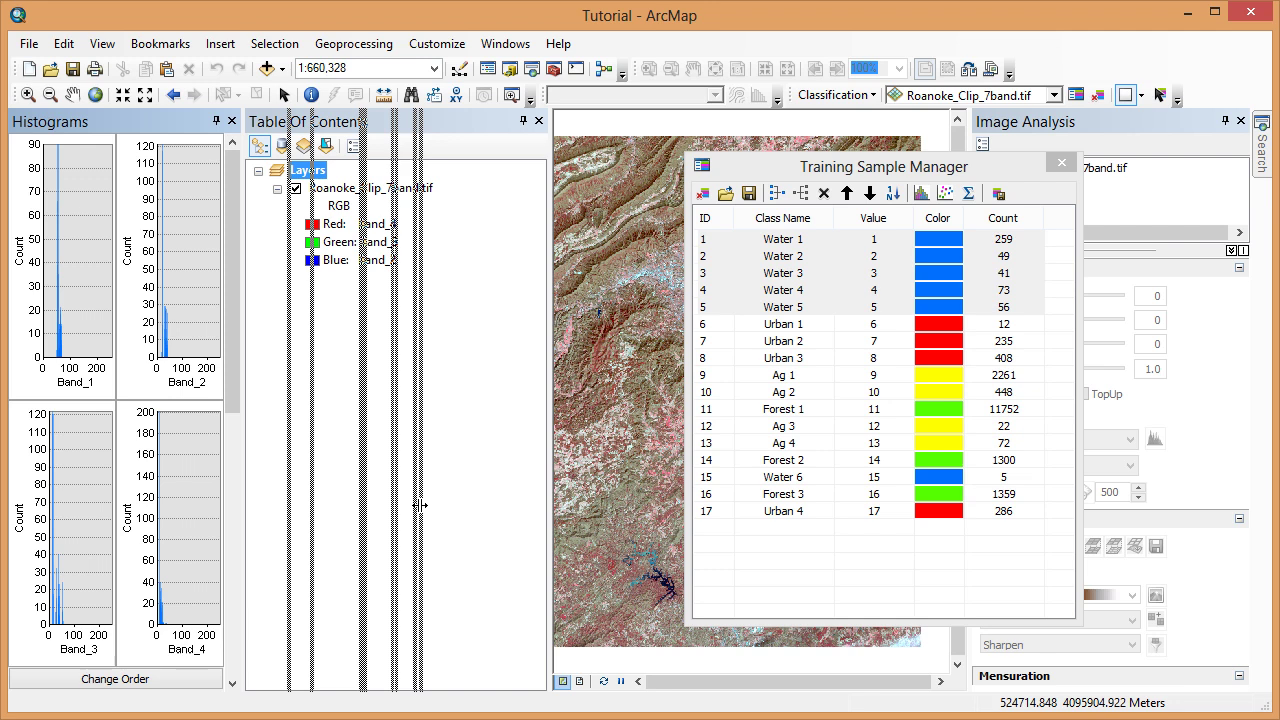
pyautogui.moveTo(420, 505); pyautogui.dragTo(420, 505)
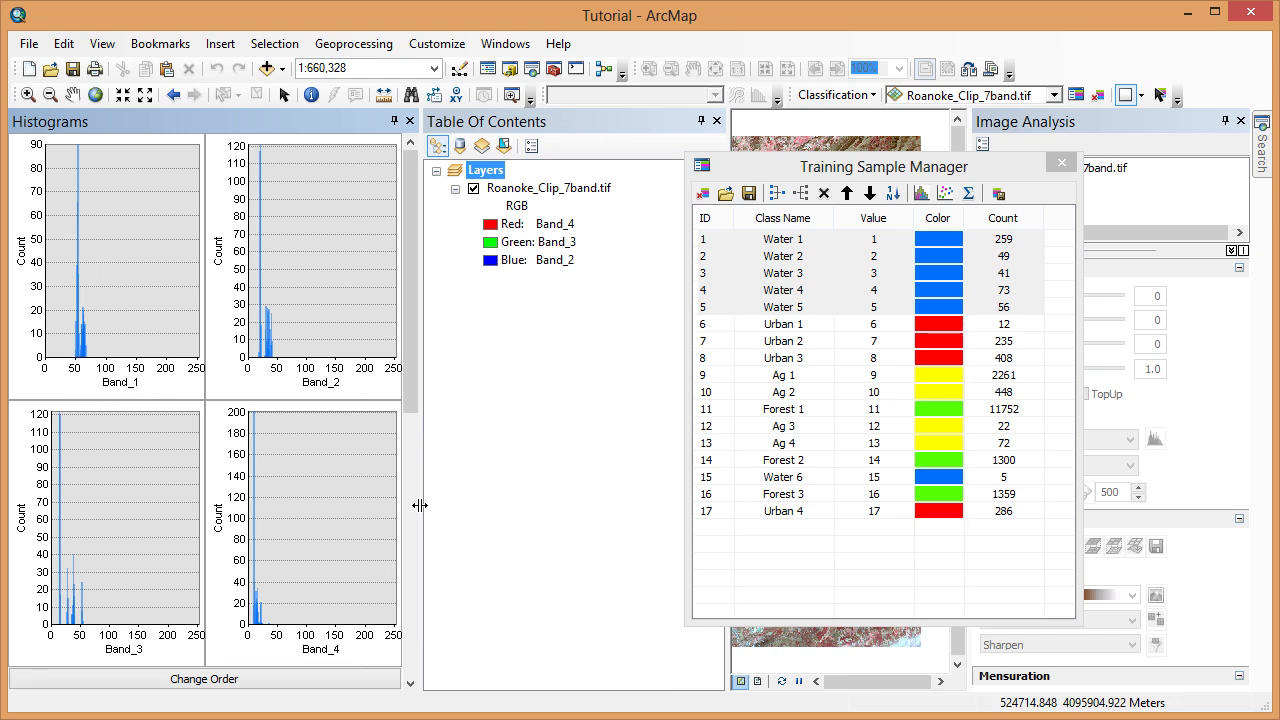
pyautogui.moveTo(420, 505); pyautogui.dragTo(499, 512)
pyautogui.moveTo(490, 405)
pyautogui.mouseDown()
pyautogui.moveTo(497, 686)
pyautogui.moveTo(481, 413)
pyautogui.mouseUp()
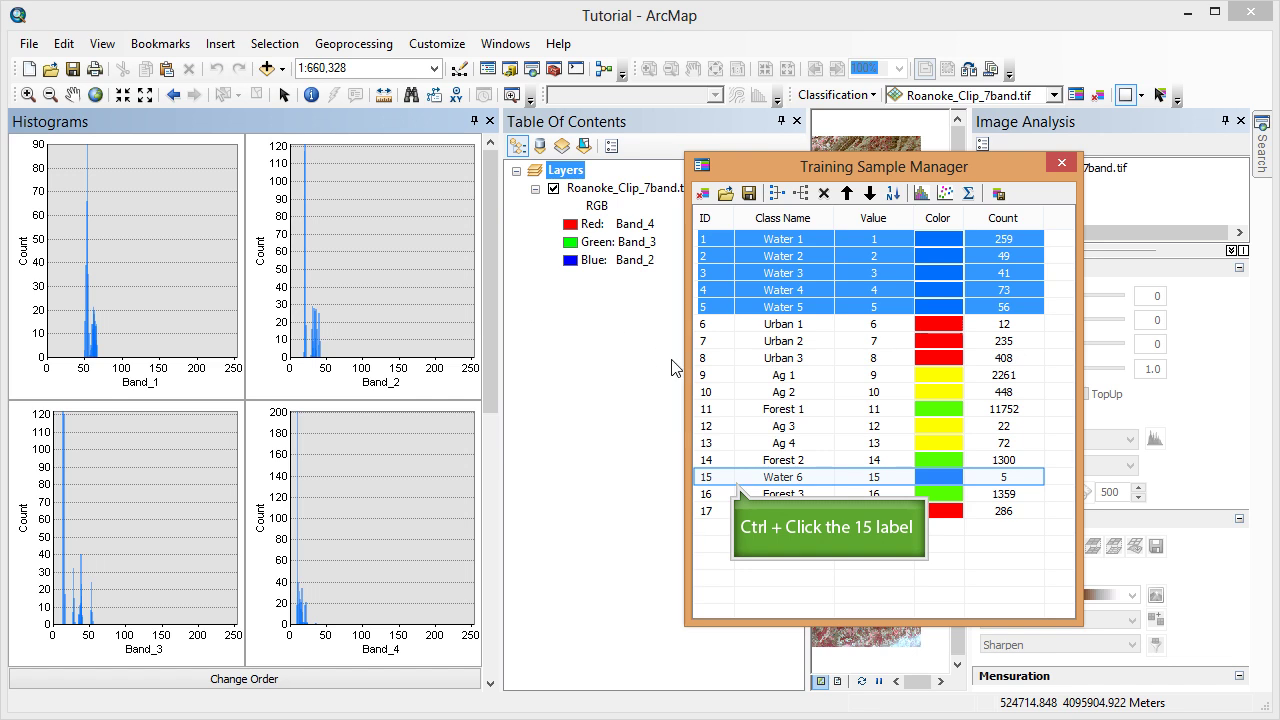
# - Select all 17 training samples to compare histograms, then show only Water 1's Band_1–Band_4 histograms
pyautogui.keyDown('ctrl'); pyautogui.click(732, 480); pyautogui.keyUp('ctrl')
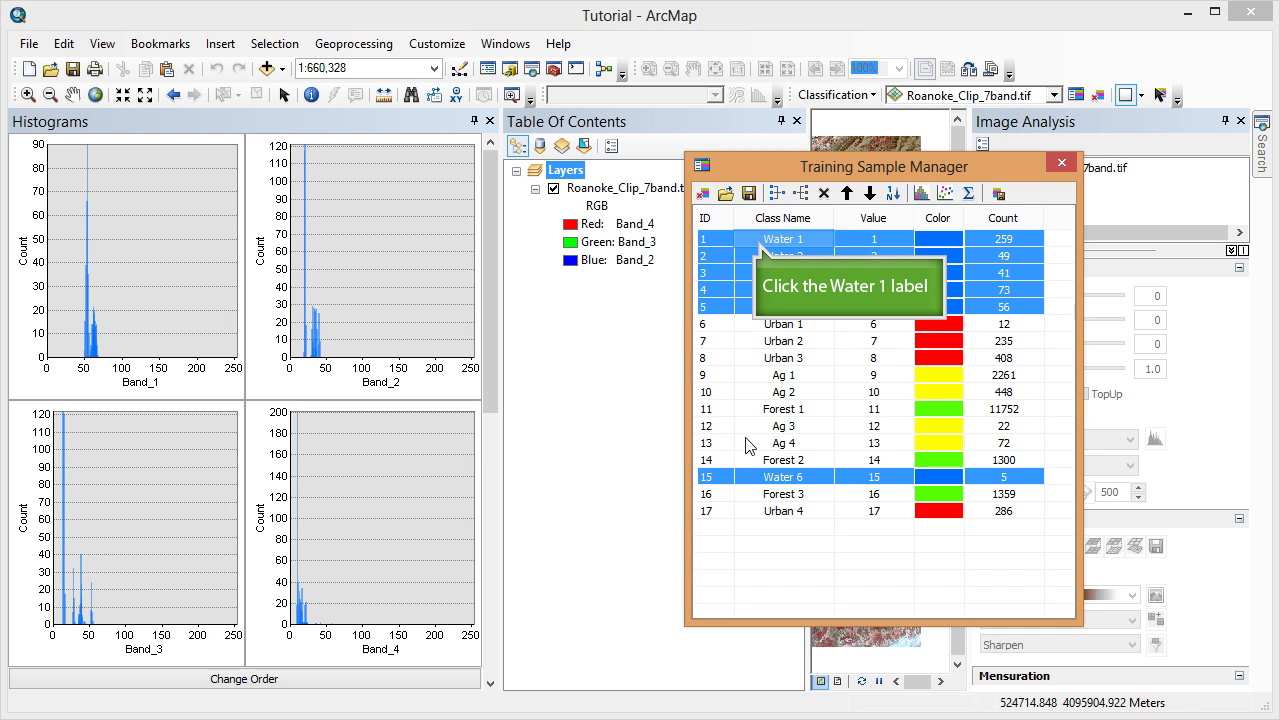
pyautogui.click(755, 243)
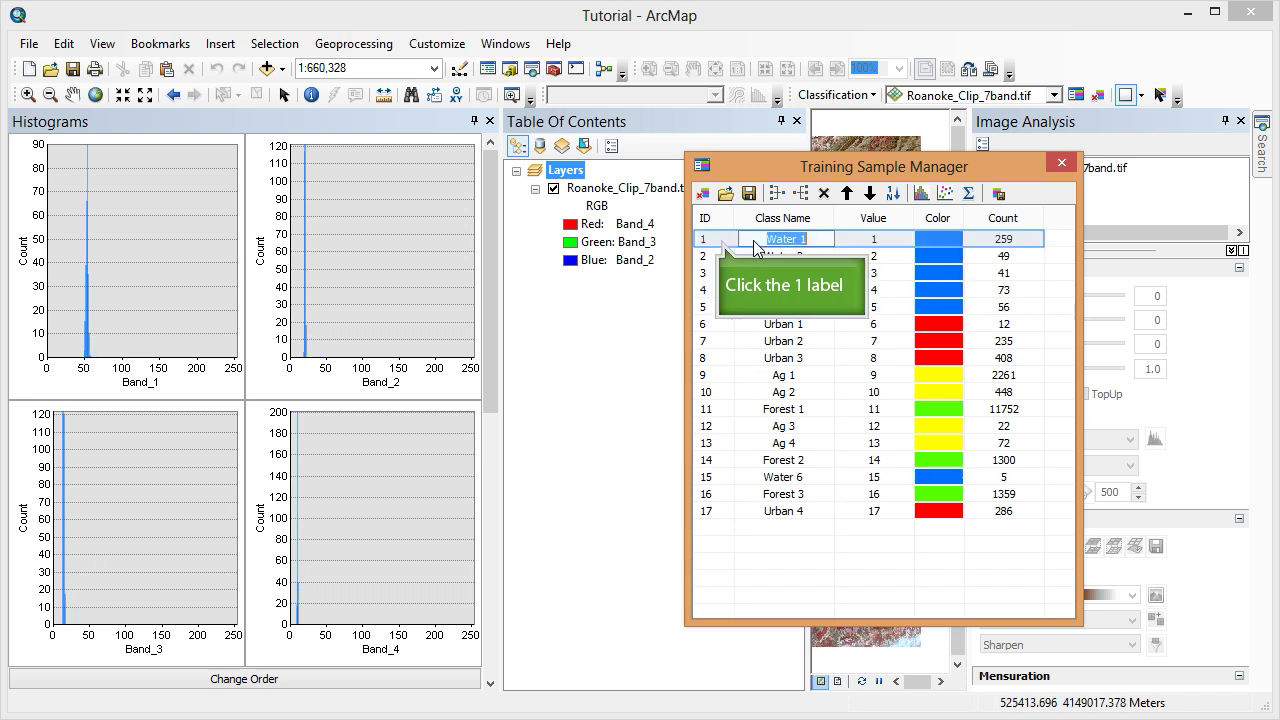
pyautogui.click(716, 240)
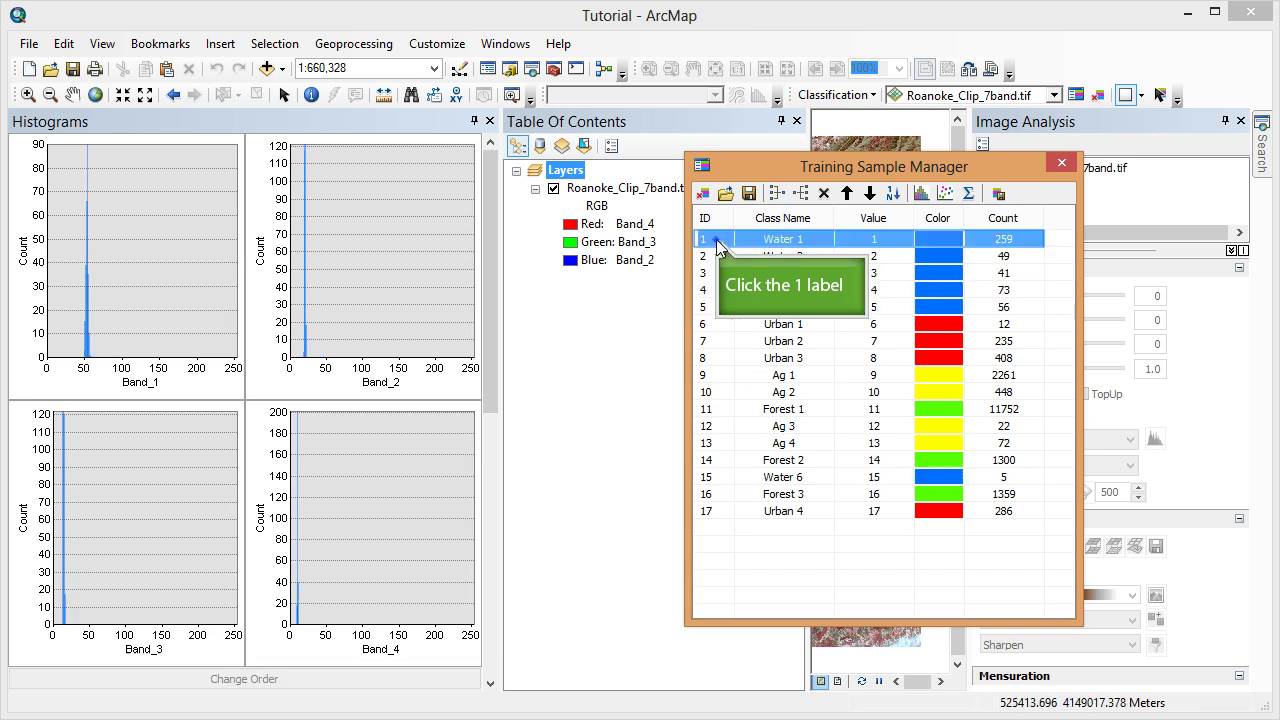
pyautogui.hotkey('ctrl', 'a')
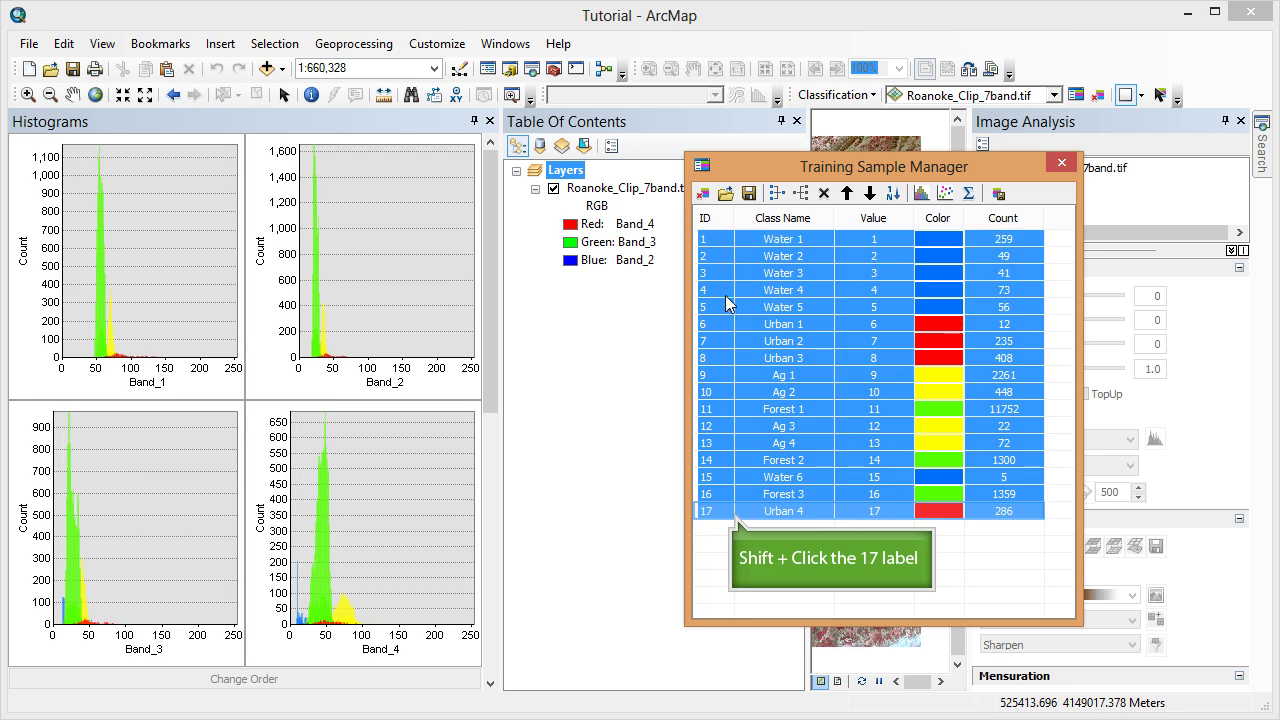
pyautogui.keyDown('shift'); pyautogui.click(729, 512); pyautogui.keyUp('shift')
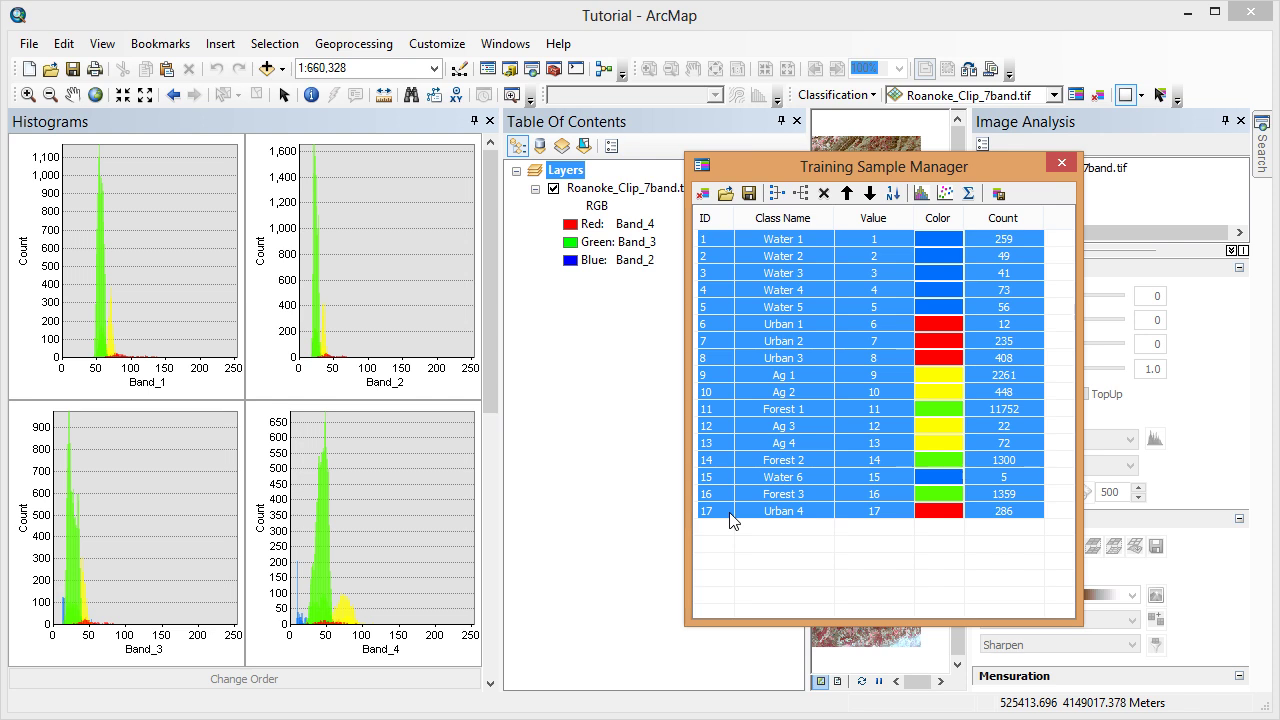
pyautogui.click(729, 513)
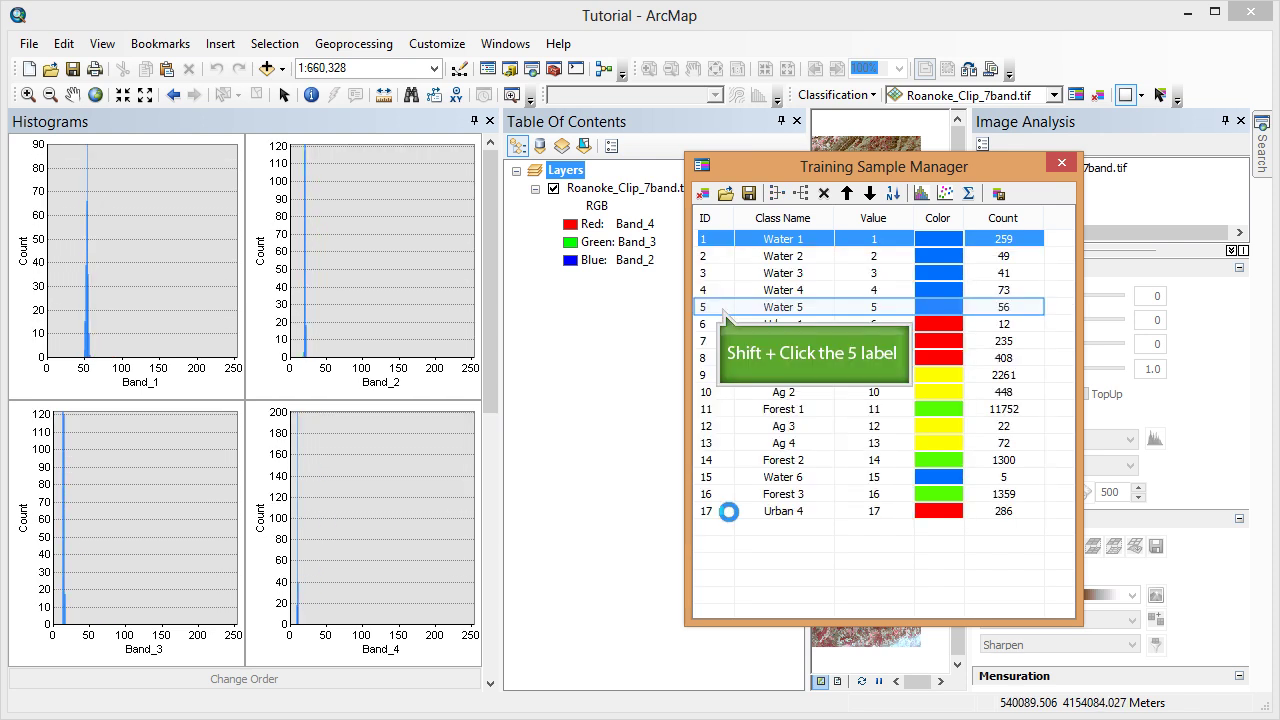
# - Select Water 1 through Water 5 plus Water 6 to plot their combined band histograms
pyautogui.keyDown('shift'); pyautogui.click(716, 307); pyautogui.keyUp('shift')
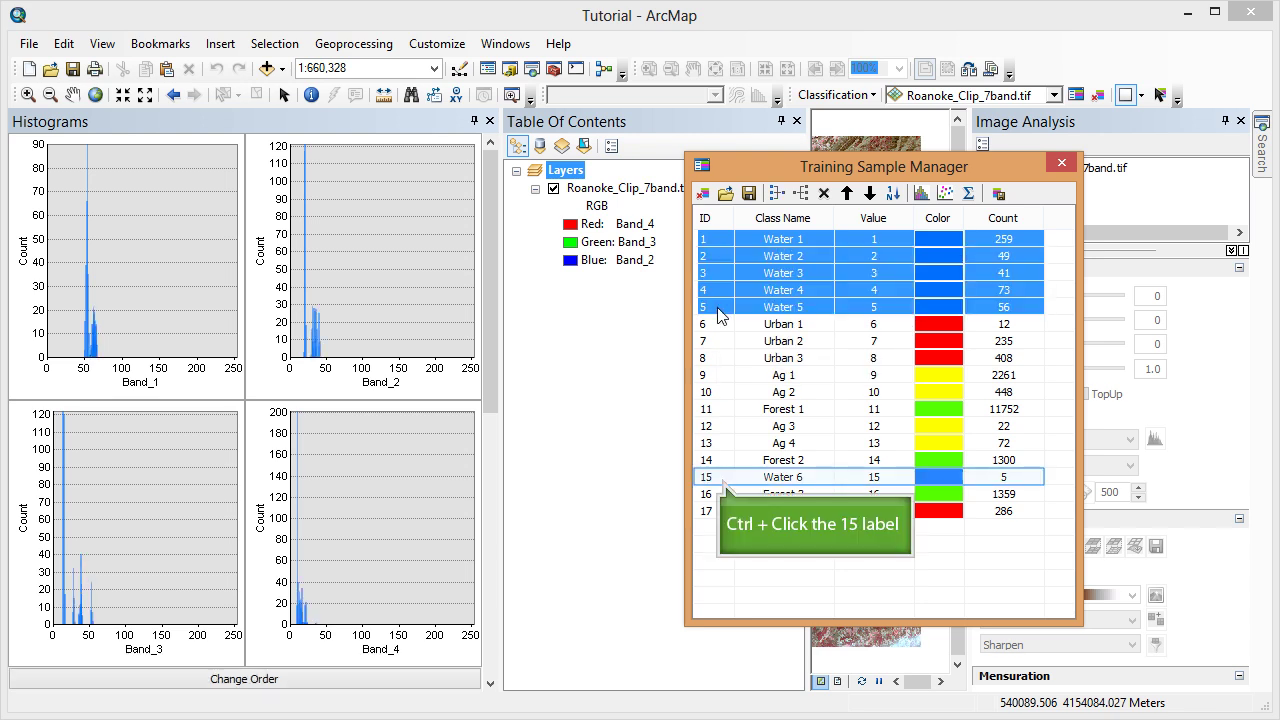
pyautogui.keyDown('ctrl'); pyautogui.click(716, 478); pyautogui.keyUp('ctrl')
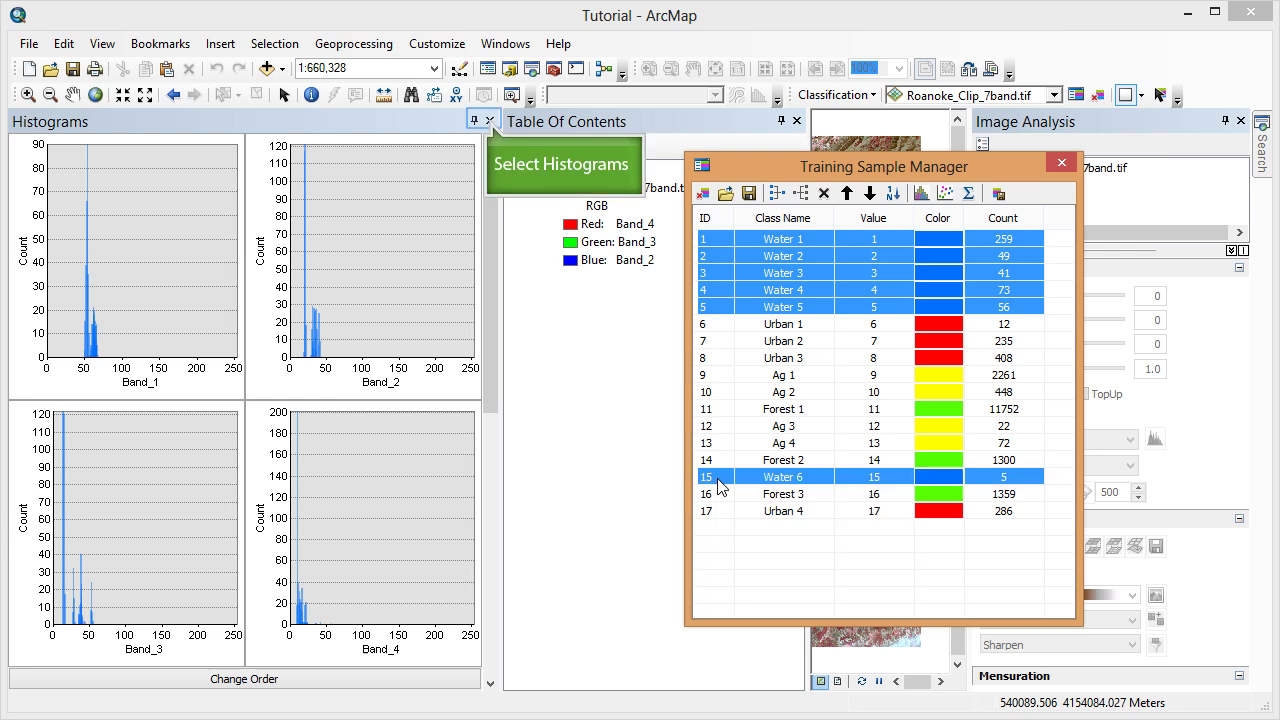